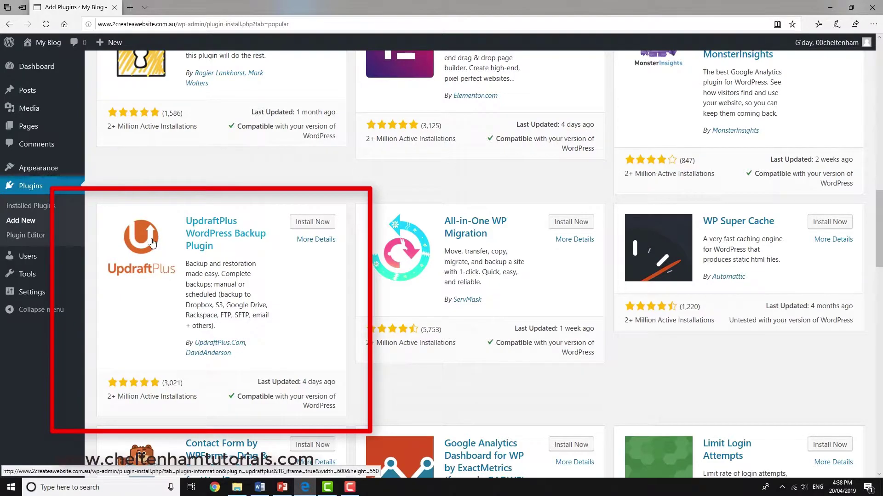
# - View the details of the UpdraftPlus WordPress Backup Plugin and close them again
pyautogui.scroll(-1, 142, 299)
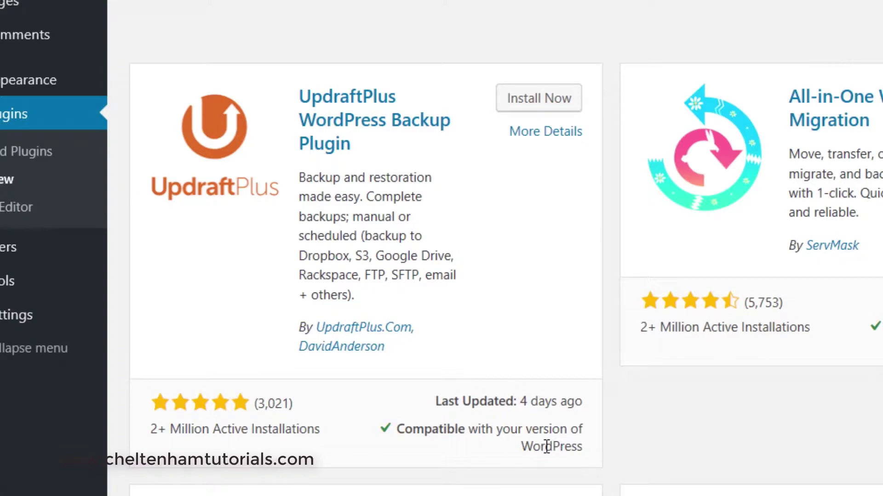
pyautogui.click(528, 134)
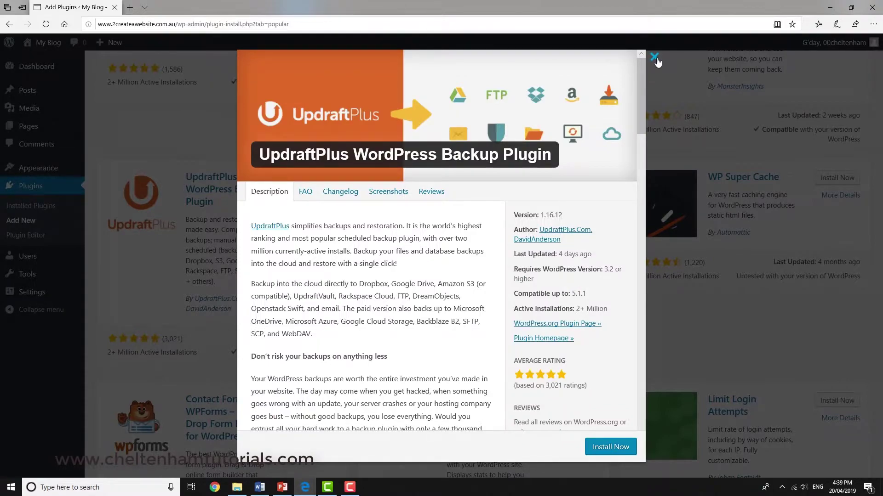
pyautogui.click(656, 59)
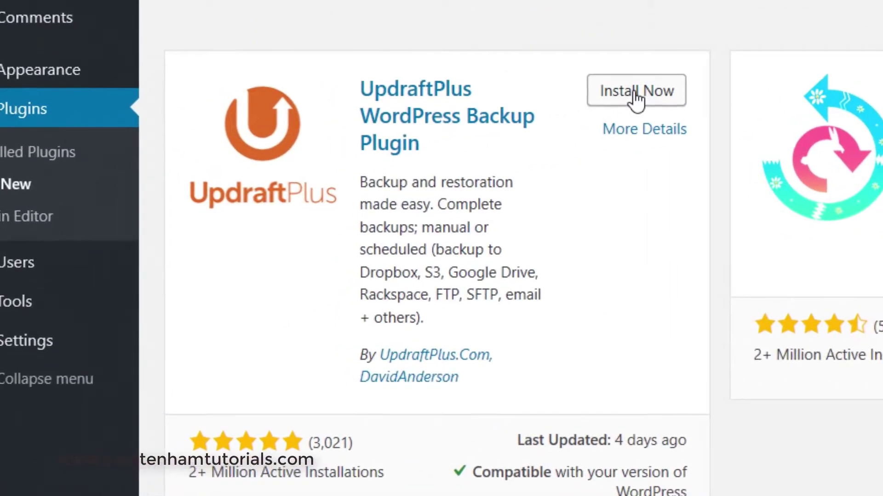
# - Install and activate the UpdraftPlus WordPress Backup Plugin, and dismiss its welcome message
pyautogui.click(635, 92)
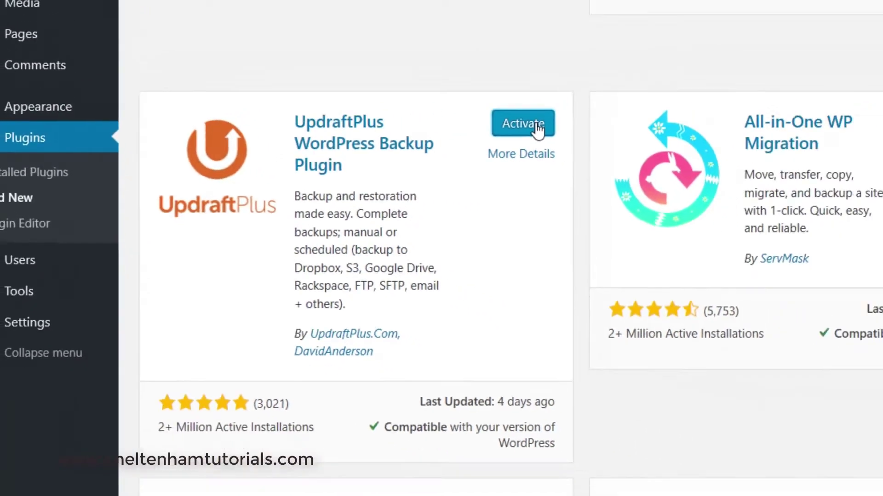
pyautogui.click(664, 94)
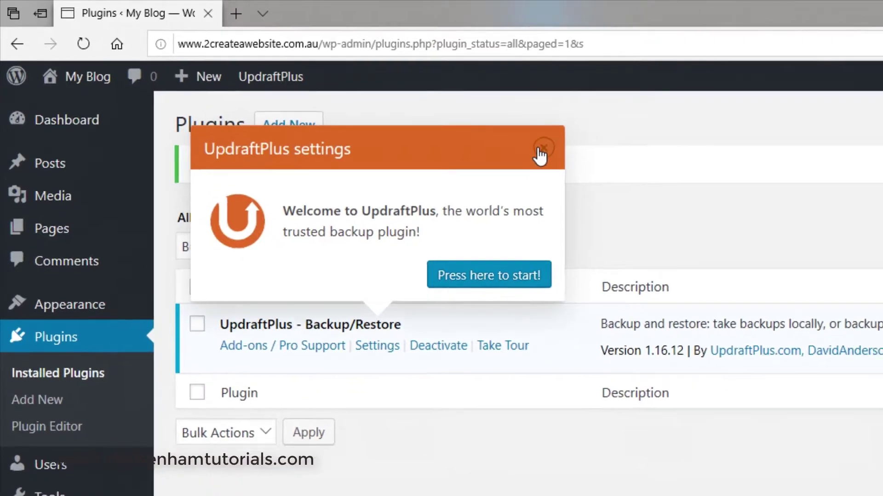
pyautogui.click(541, 149)
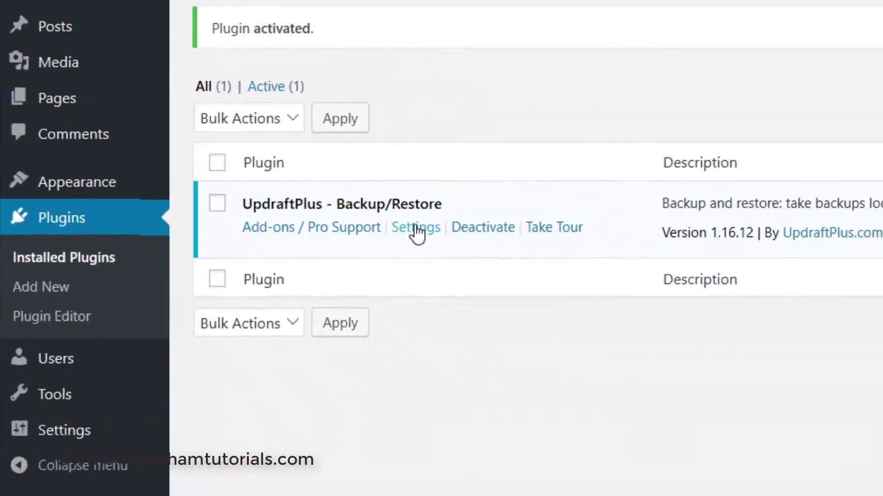
# - In the UpdraftPlus settings, set both the files and the database backup schedule to Weekly
pyautogui.click(542, 250)
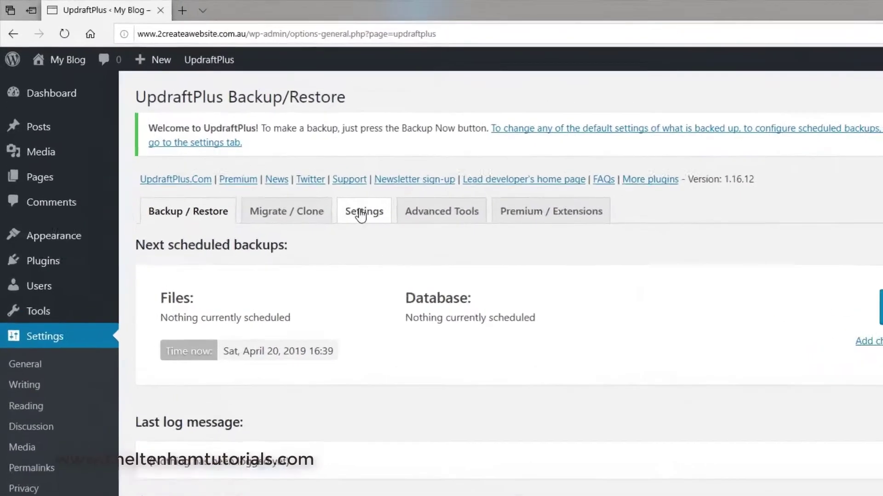
pyautogui.click(252, 151)
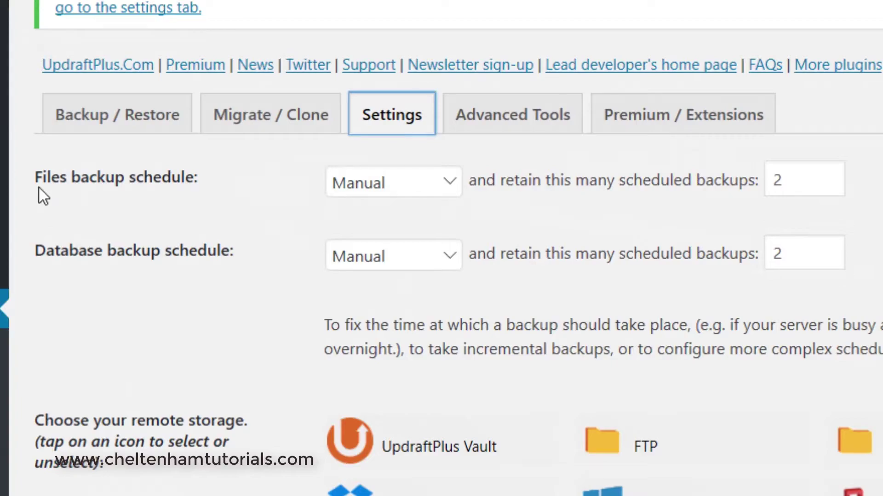
pyautogui.click(453, 183)
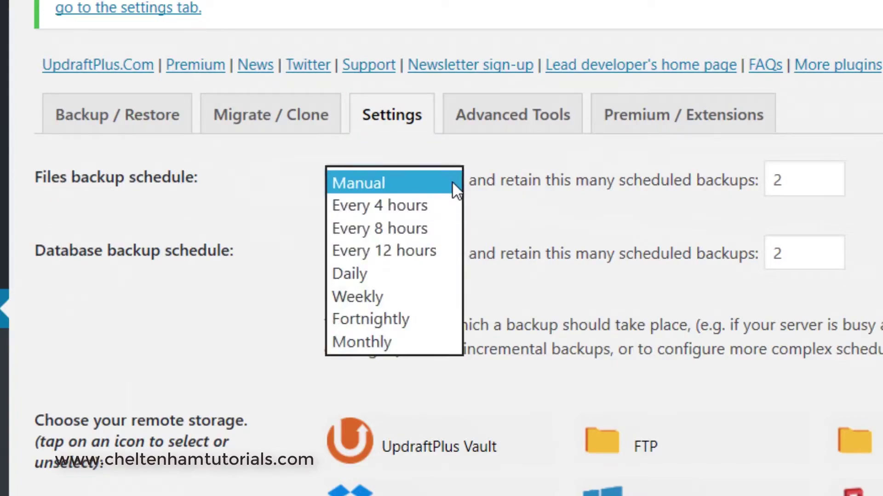
pyautogui.click(417, 294)
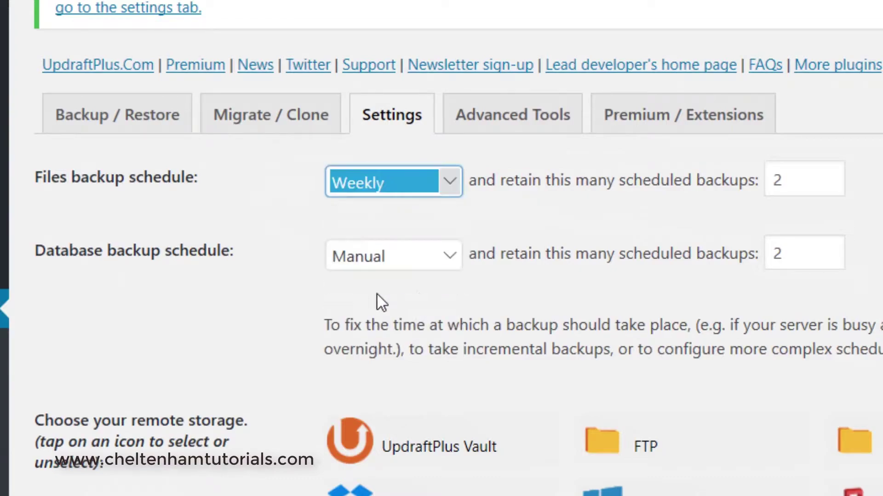
pyautogui.click(446, 252)
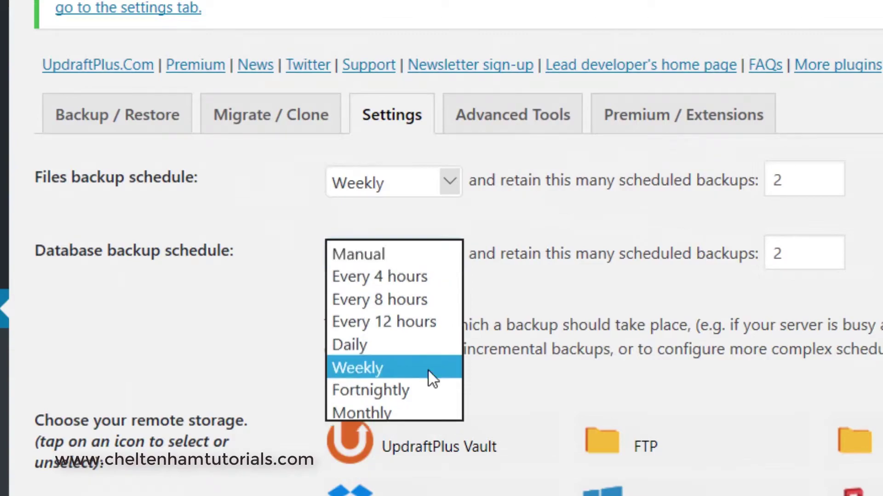
pyautogui.click(429, 371)
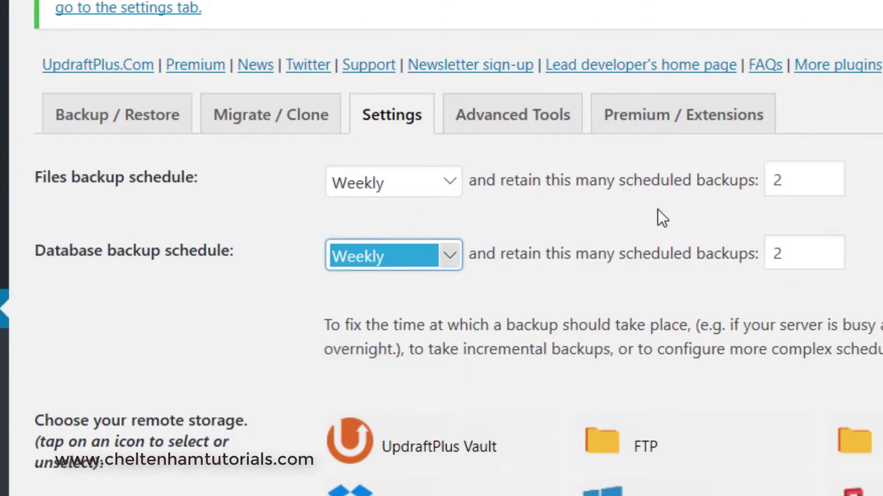
# - Set the number of retained scheduled backups to 4 for both files and database
pyautogui.moveTo(792, 187); pyautogui.dragTo(754, 187)
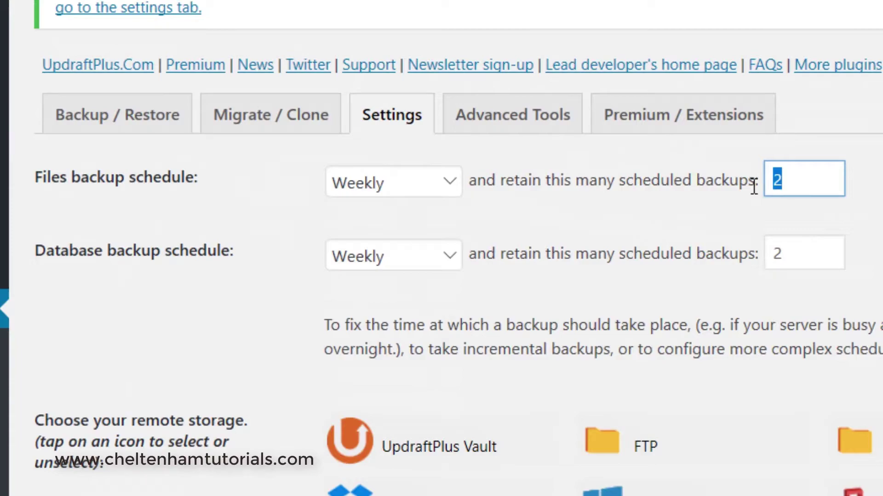
pyautogui.write('4')
pyautogui.moveTo(800, 251); pyautogui.dragTo(725, 254)
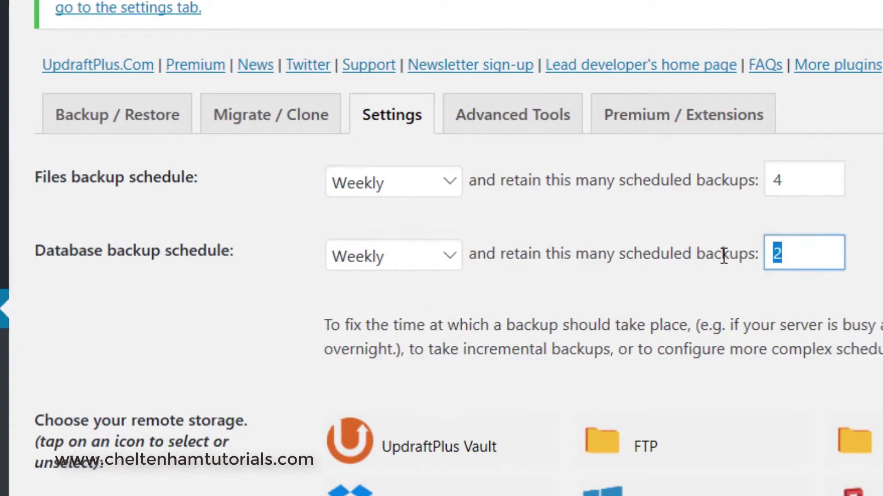
pyautogui.write('4')
pyautogui.press('Tab')
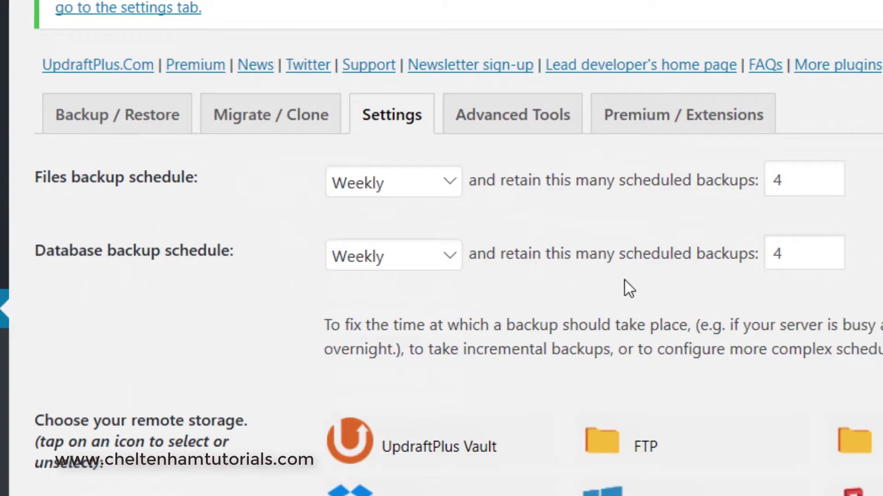
# - Check the remote storage, file inclusion and email options, and save the UpdraftPlus settings
pyautogui.scroll(-5, 808, 302)
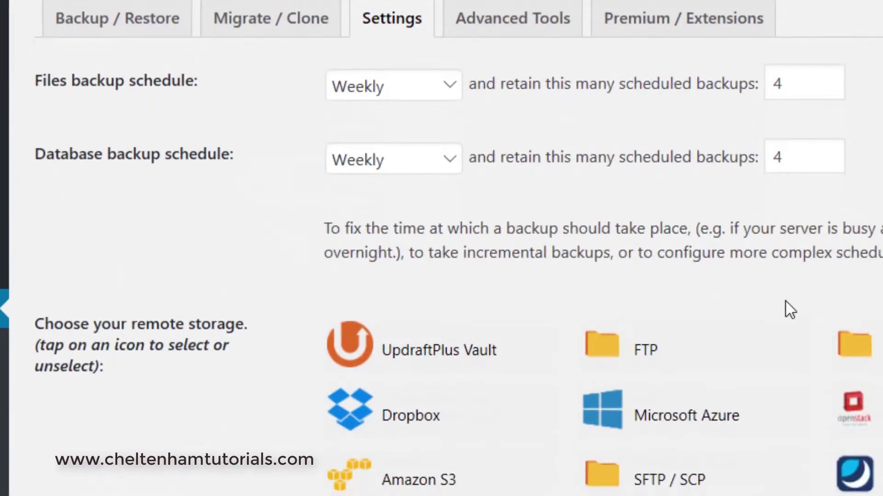
pyautogui.scroll(-1, 761, 308)
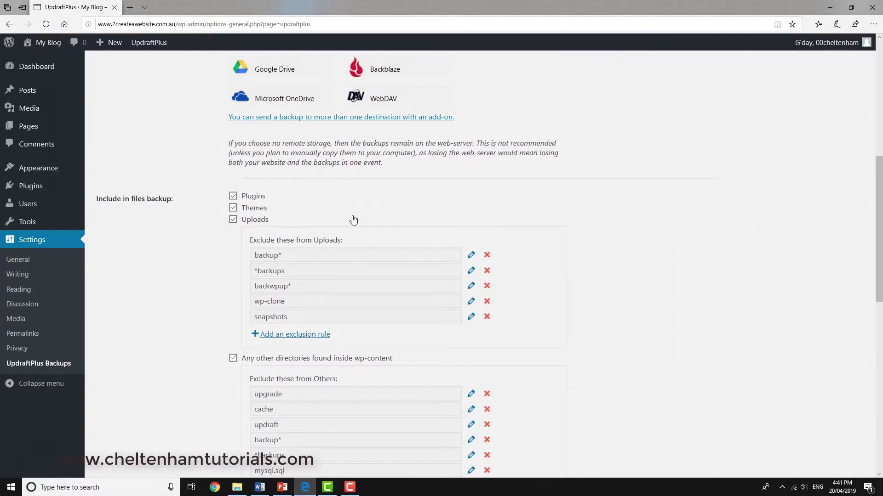
pyautogui.scroll(-2, 353, 220)
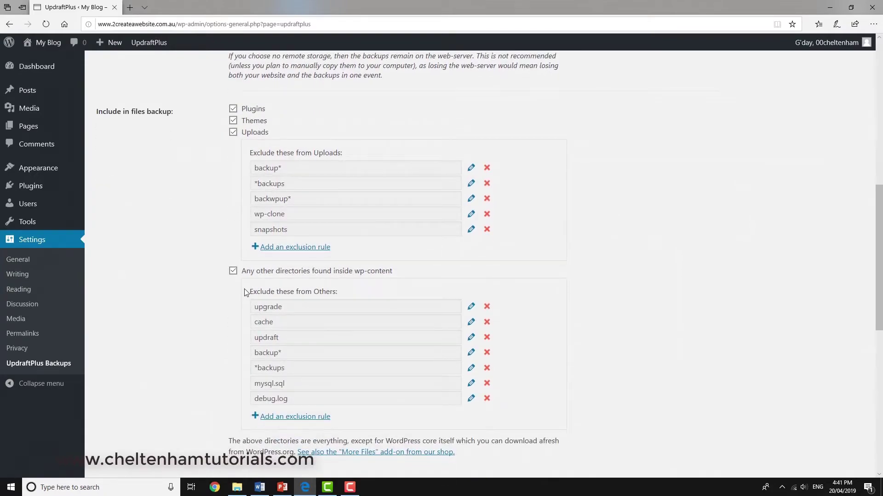
pyautogui.scroll(-8, 591, 246)
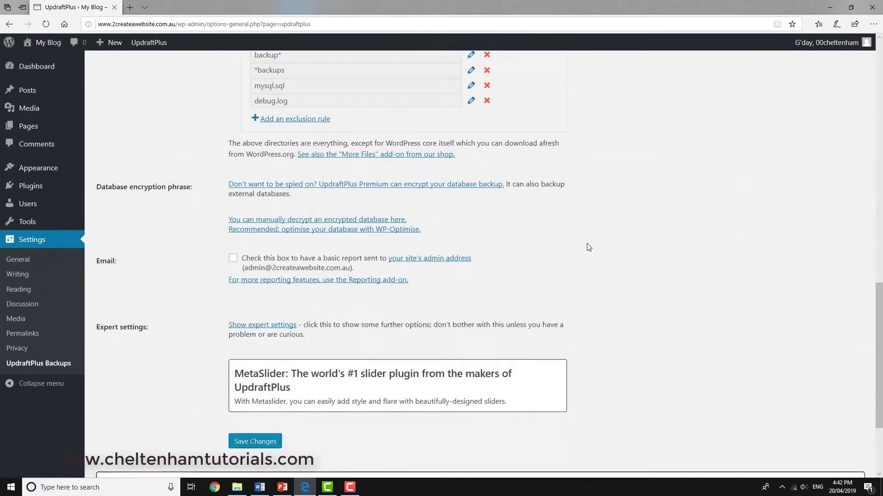
pyautogui.scroll(-2, 557, 207)
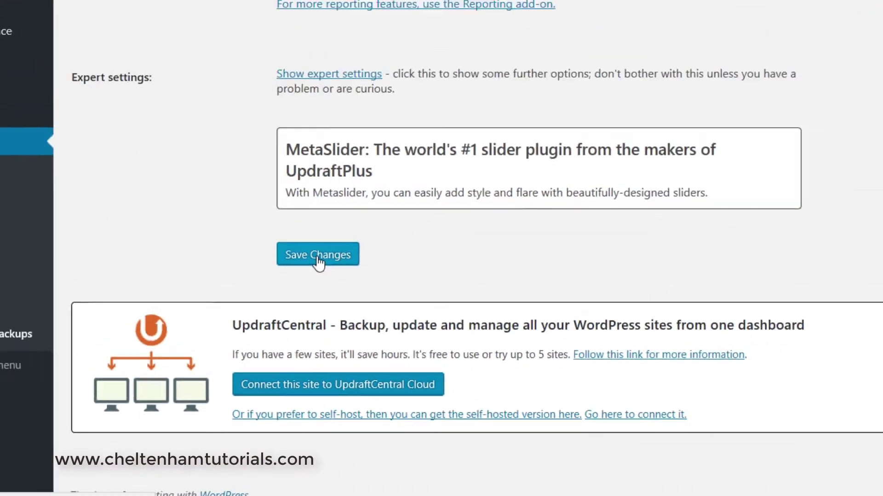
pyautogui.click(420, 162)
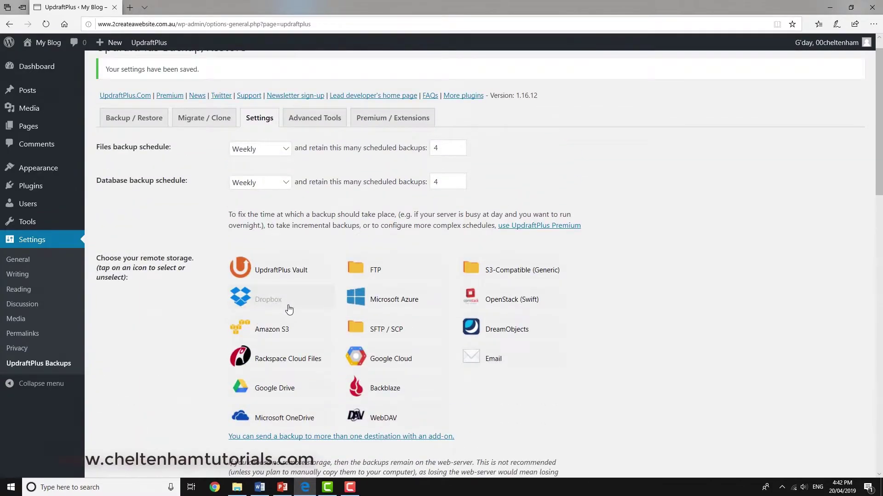
# - Run a manual backup that includes both the database and the files
pyautogui.click(260, 114)
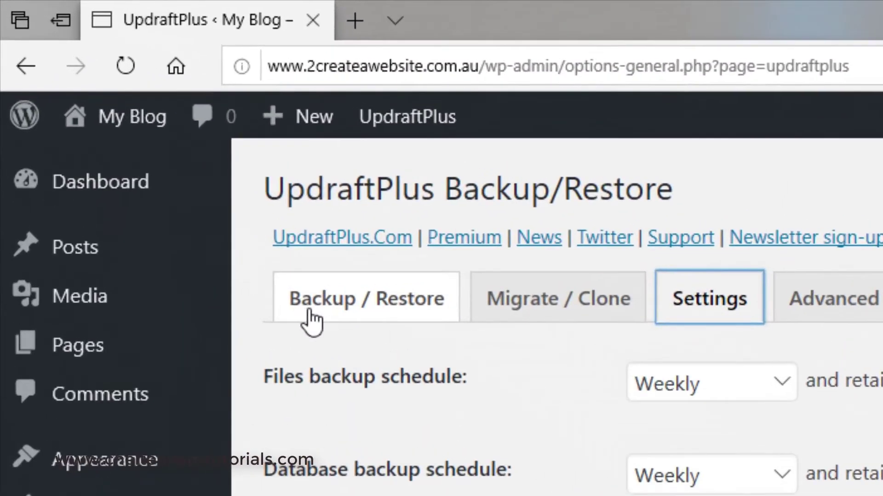
pyautogui.click(380, 314)
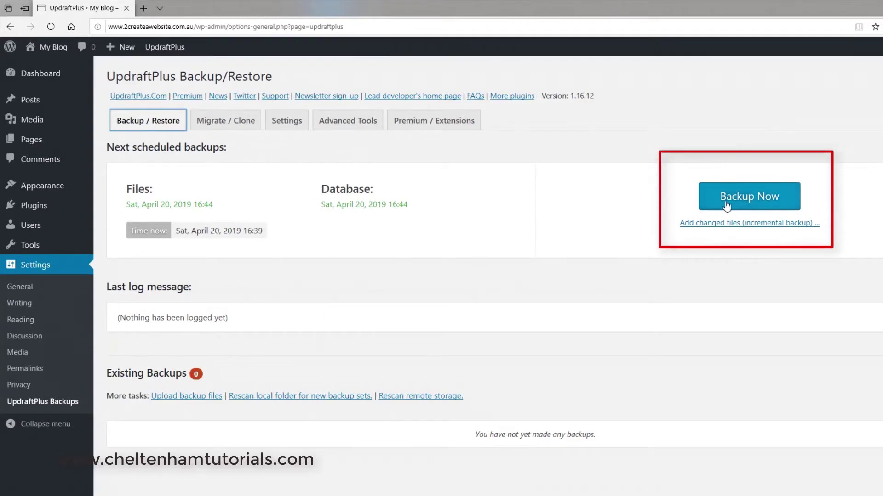
pyautogui.click(741, 198)
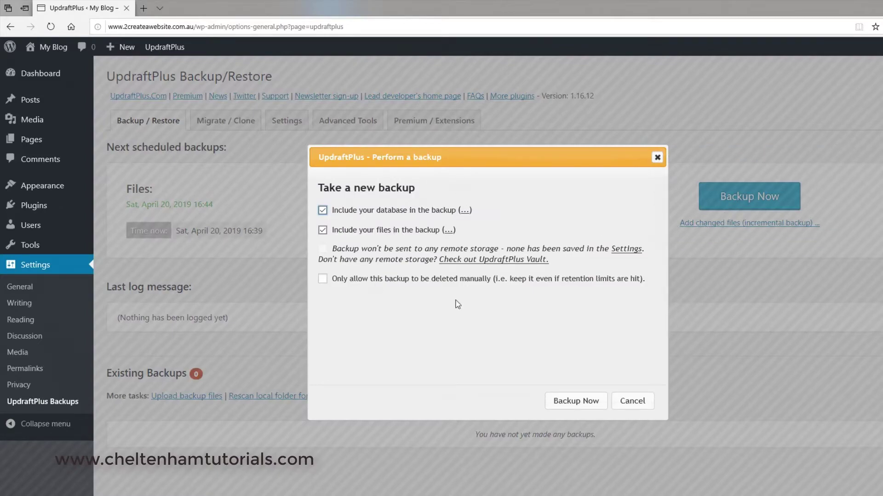
pyautogui.click(578, 404)
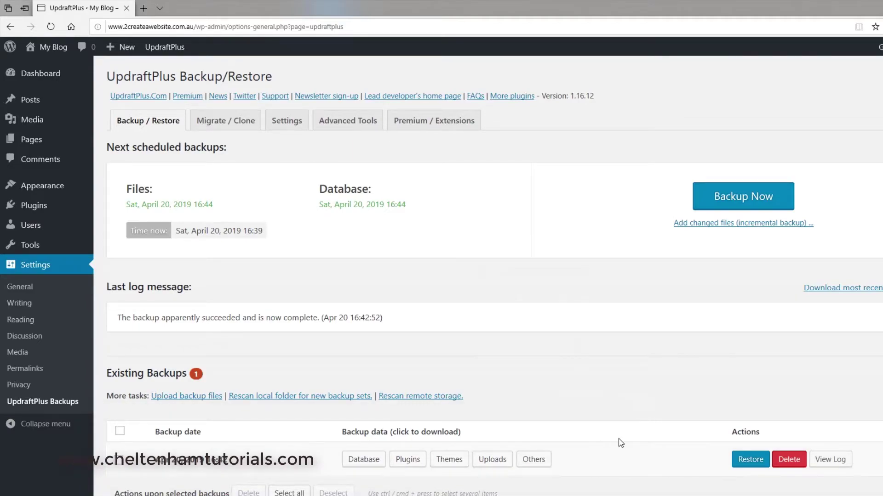
# - Run a second manual backup with database and files included, and close the completion notice
pyautogui.scroll(-1, 620, 443)
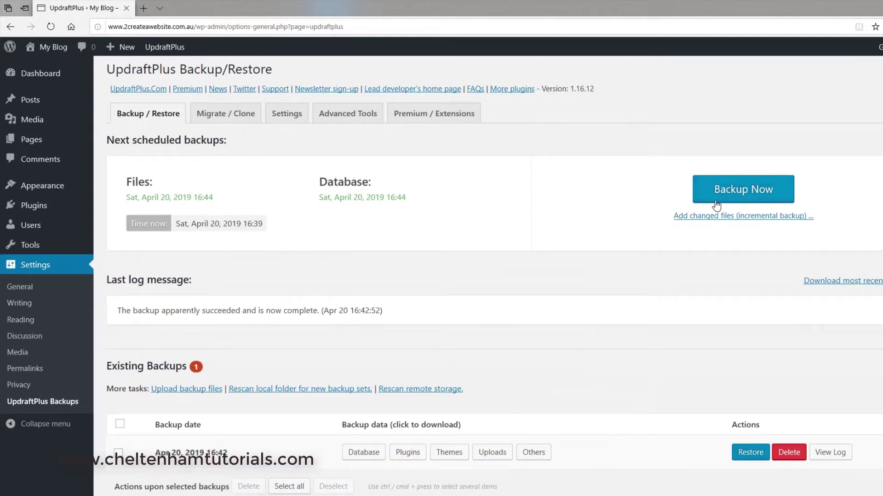
pyautogui.click(741, 197)
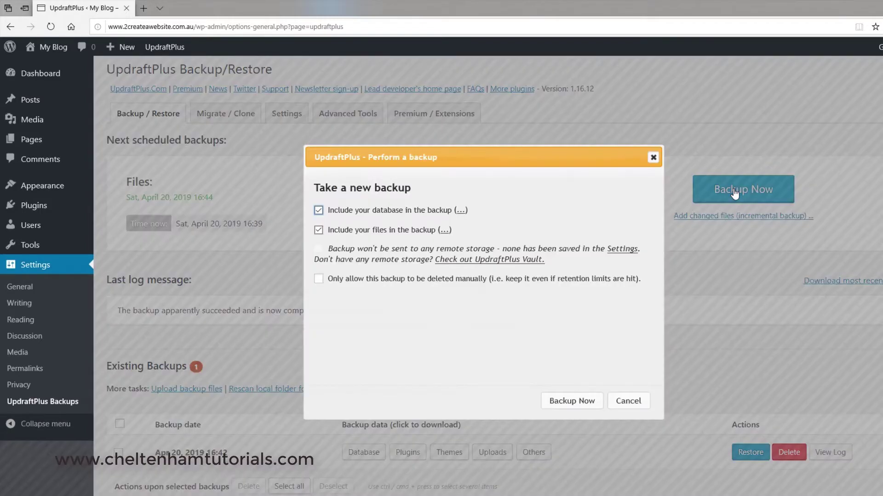
pyautogui.click(573, 403)
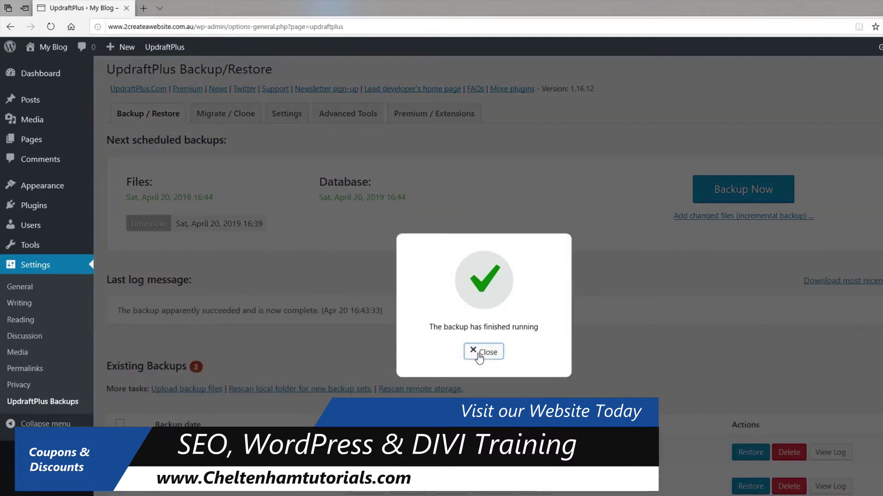
pyautogui.click(479, 353)
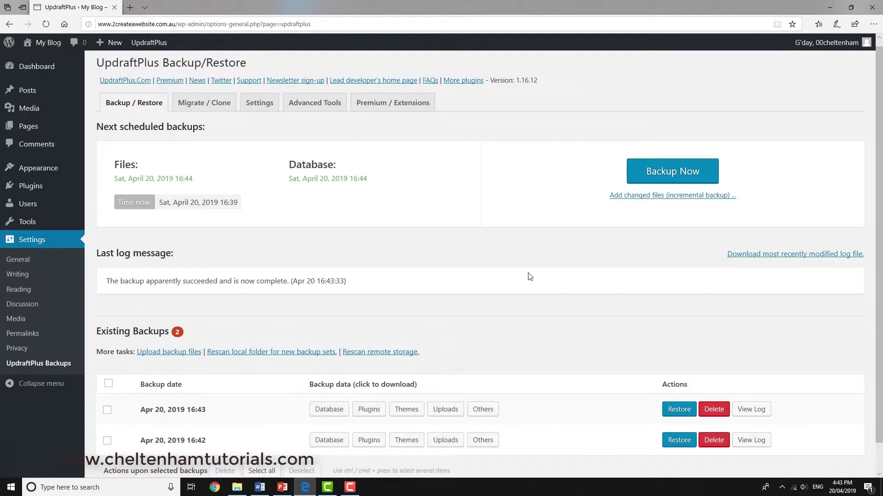
# - Prepare the database, plugins, themes, uploads and others files of the Apr 20, 2019 16:43 backup for download
pyautogui.scroll(-1, 530, 276)
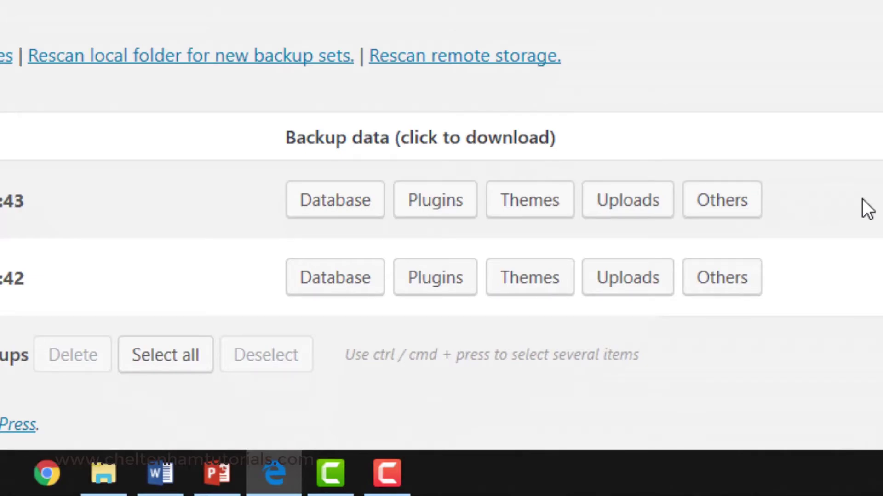
pyautogui.click(324, 207)
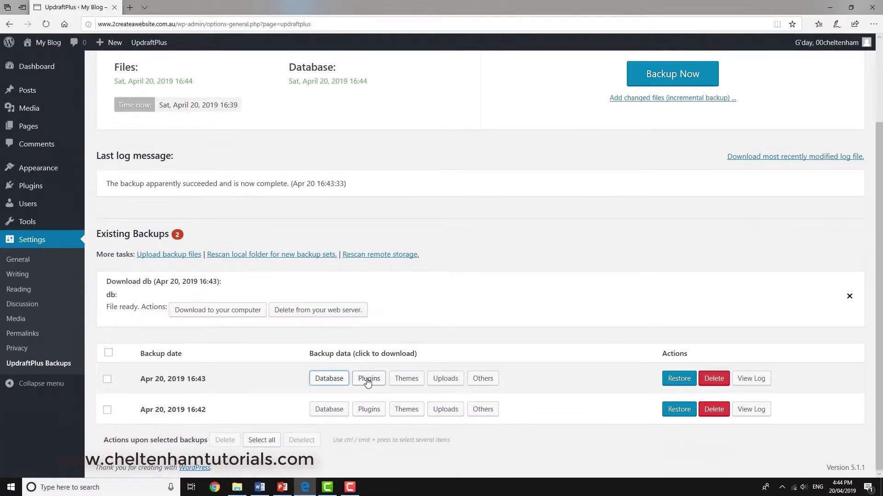
pyautogui.click(368, 380)
pyautogui.scroll(-2, 386, 380)
pyautogui.click(408, 380)
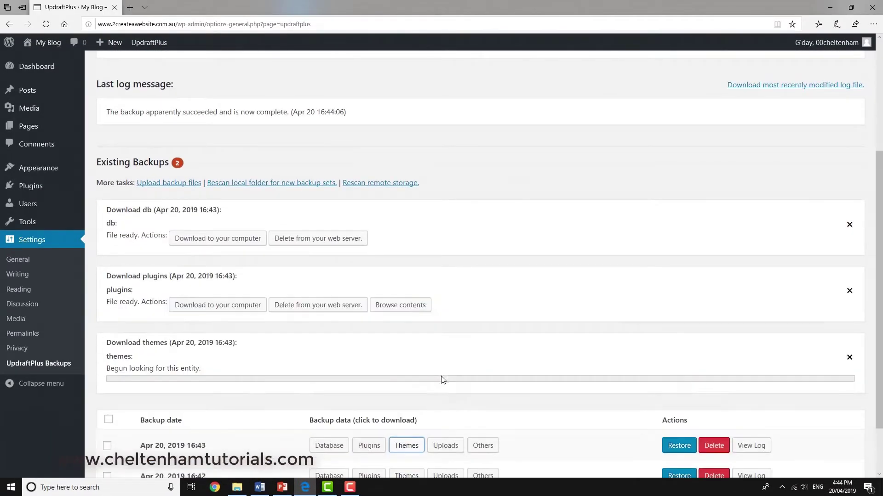
pyautogui.scroll(-2, 442, 379)
pyautogui.click(444, 381)
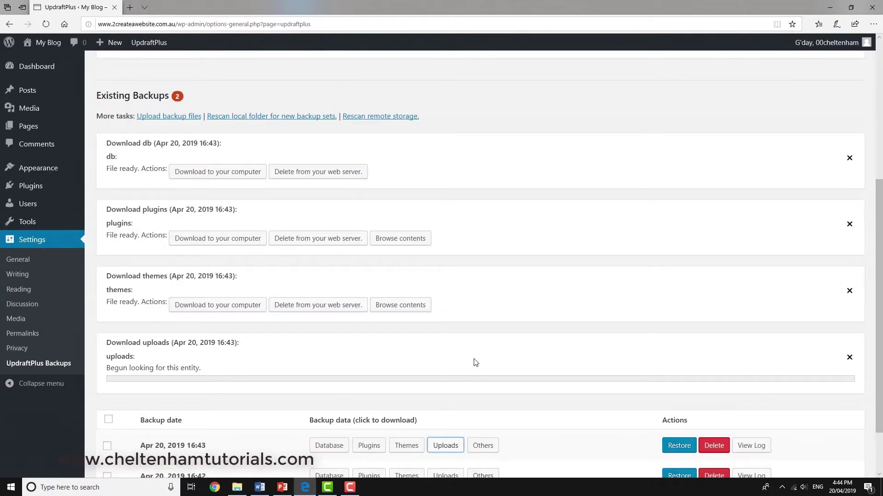
pyautogui.scroll(-2, 478, 368)
pyautogui.click(482, 376)
pyautogui.scroll(2, 490, 371)
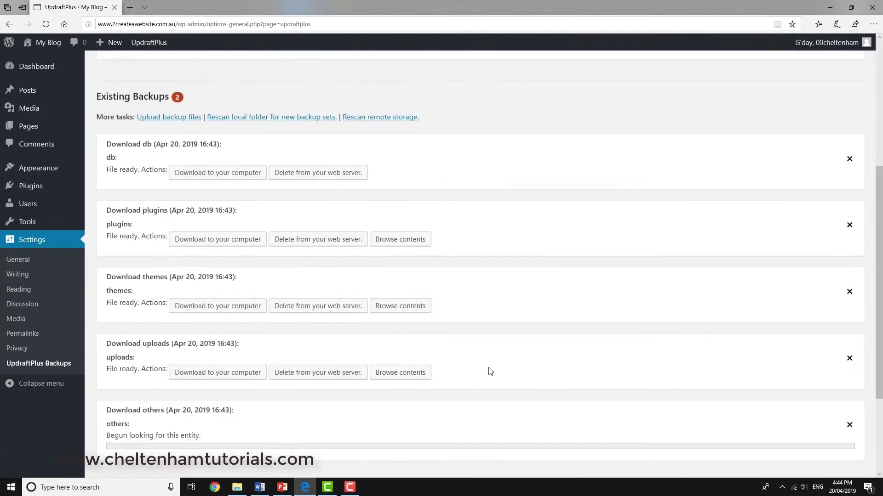
pyautogui.scroll(1, 270, 246)
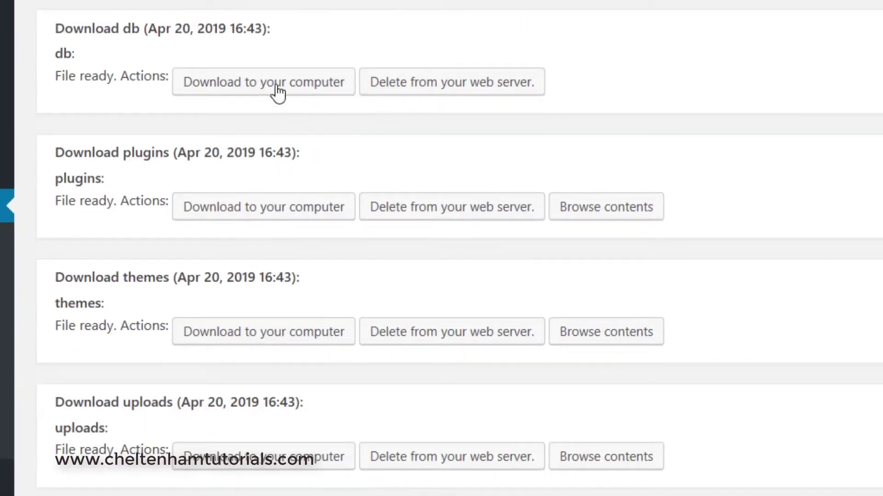
# - Download the database, plugins and themes files of the Apr 20, 2019 16:43 backup and save them to the computer
pyautogui.click(255, 90)
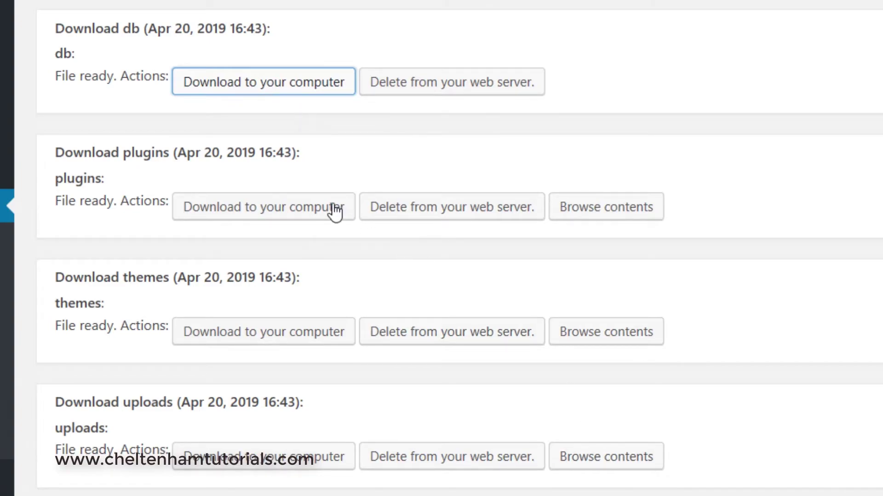
pyautogui.click(292, 212)
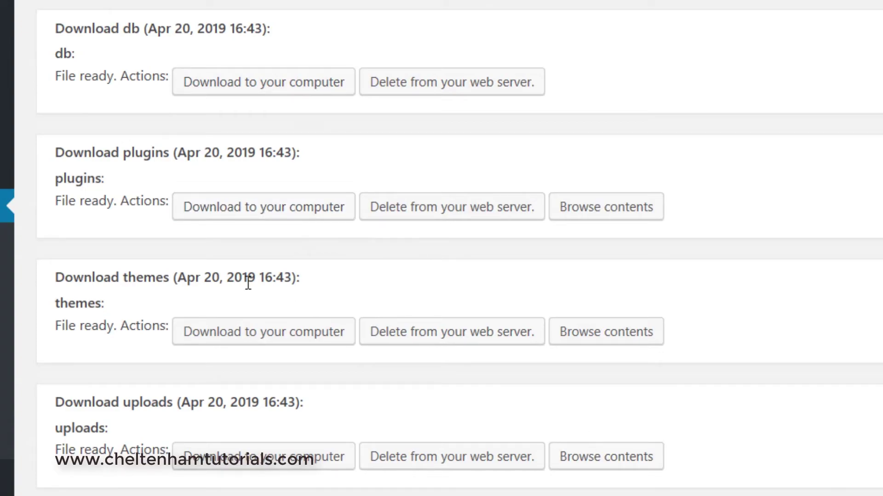
pyautogui.click(234, 339)
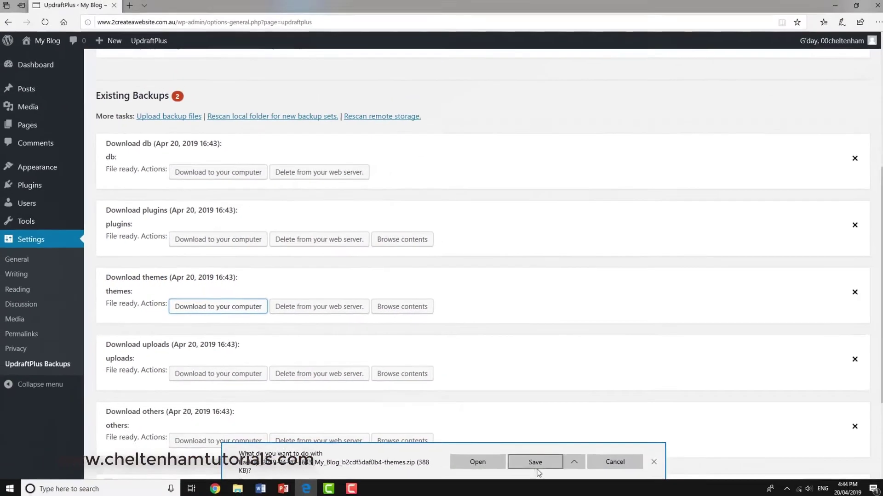
pyautogui.click(535, 465)
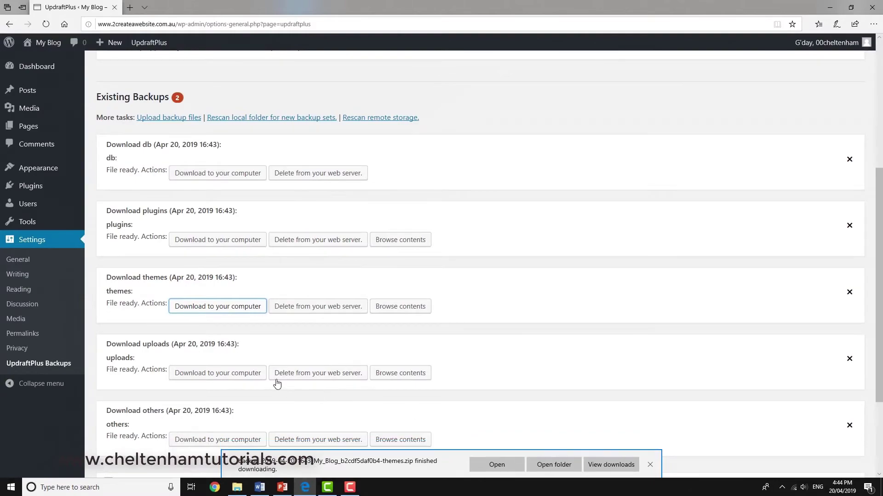
# - Download the uploads and others files of the Apr 20, 2019 16:43 backup and save them to the computer
pyautogui.click(251, 377)
pyautogui.click(529, 462)
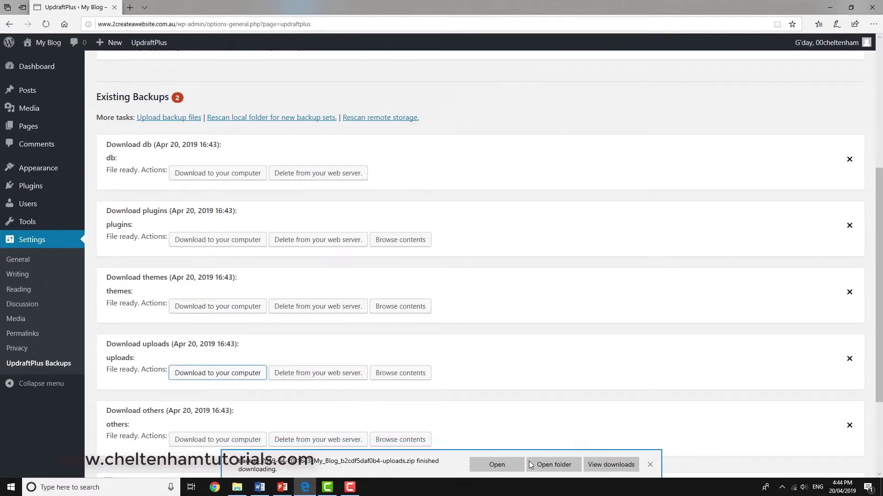
pyautogui.scroll(-2, 388, 378)
pyautogui.scroll(-2, 387, 378)
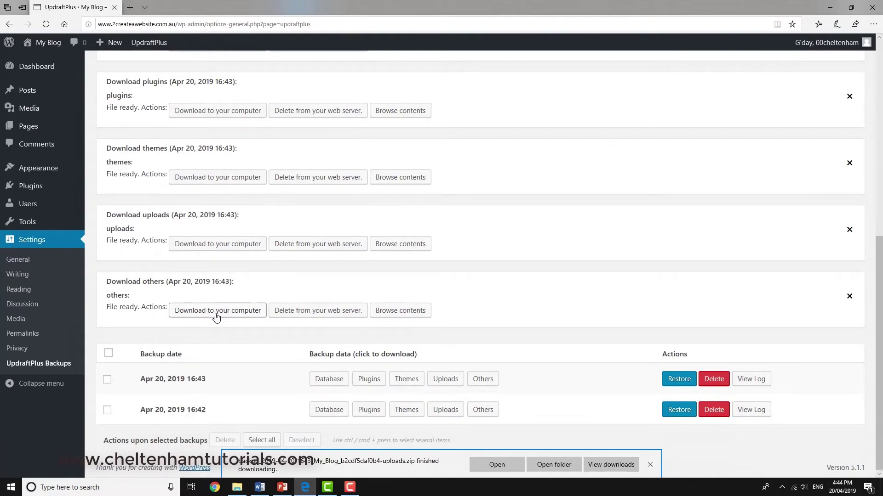
pyautogui.click(217, 313)
pyautogui.click(530, 461)
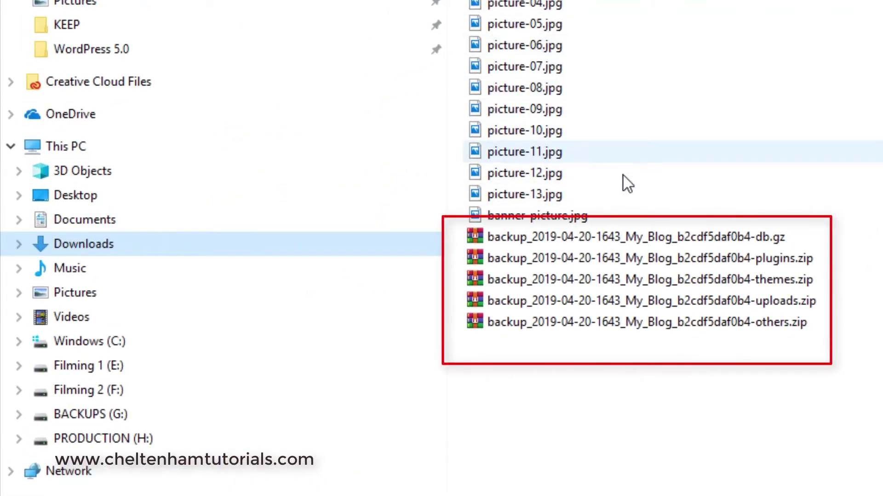
# - Check the db, plugins, themes, uploads and others backup archives in the Downloads folder, and return to the browser
pyautogui.click(609, 246)
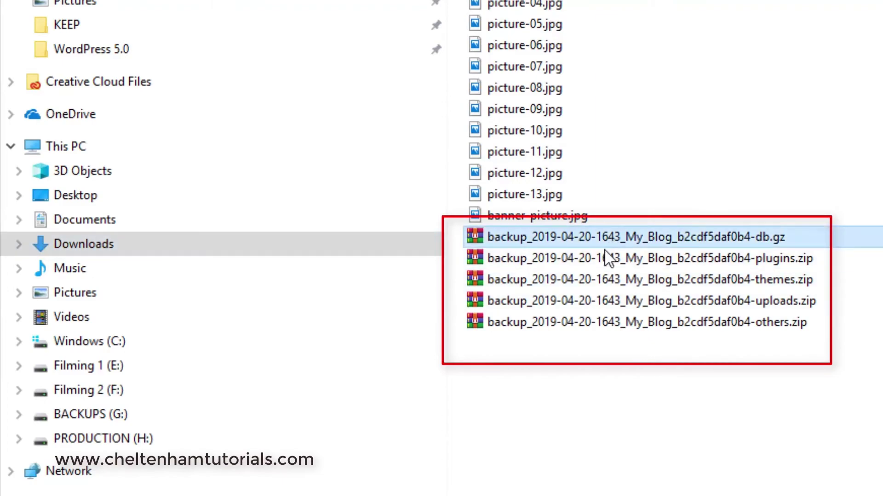
pyautogui.click(601, 259)
pyautogui.click(607, 281)
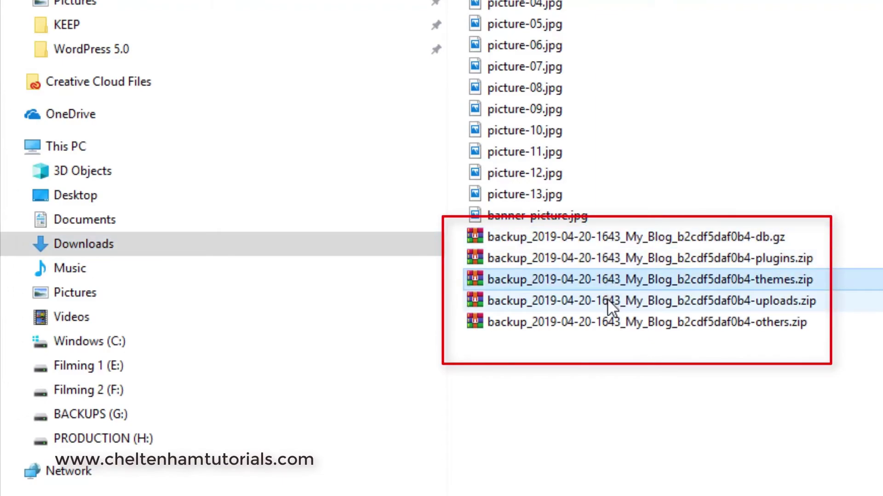
pyautogui.click(607, 299)
pyautogui.click(613, 320)
pyautogui.click(644, 388)
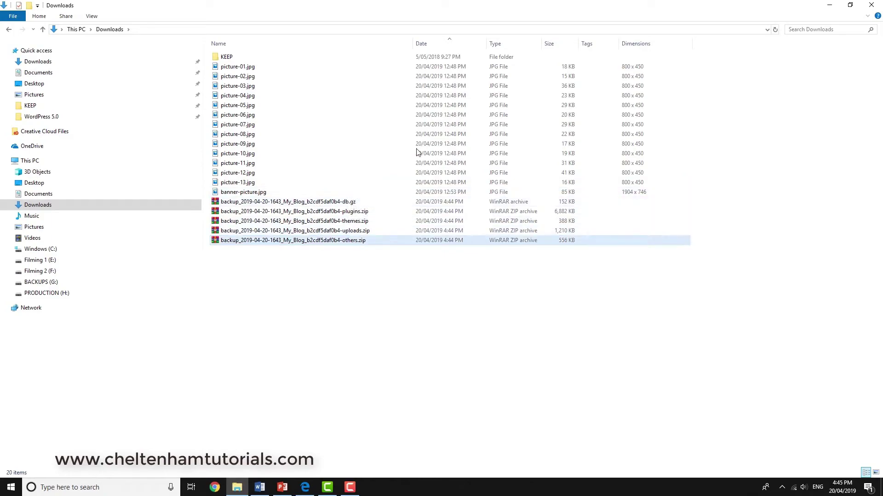
pyautogui.click(830, 5)
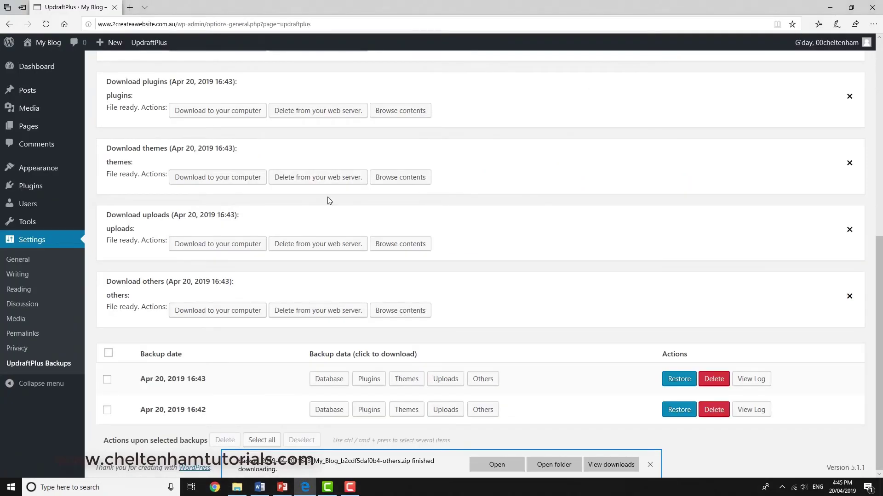
# - Show the area for uploading backup files under Existing Backups and look over the backup page
pyautogui.scroll(7, 375, 217)
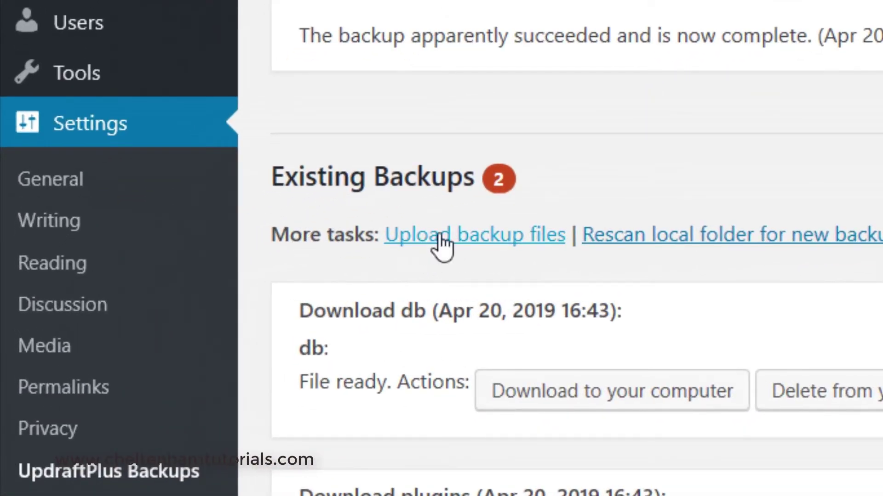
pyautogui.click(440, 253)
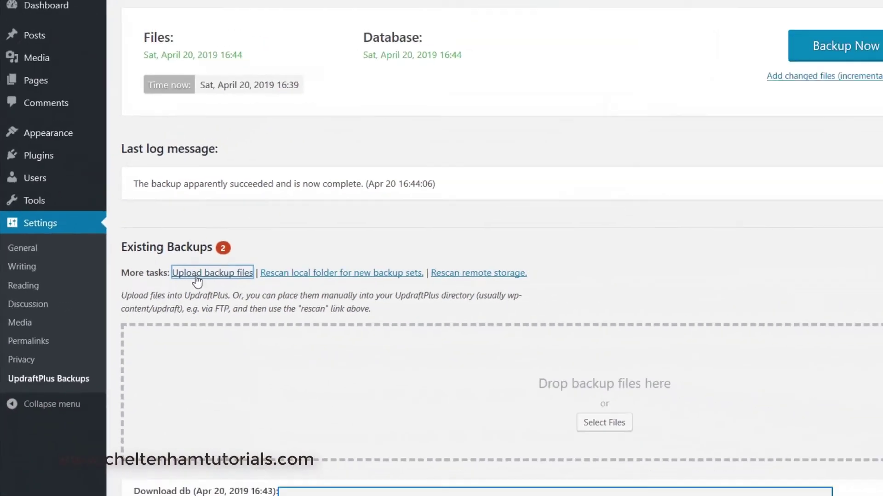
pyautogui.scroll(-1, 509, 385)
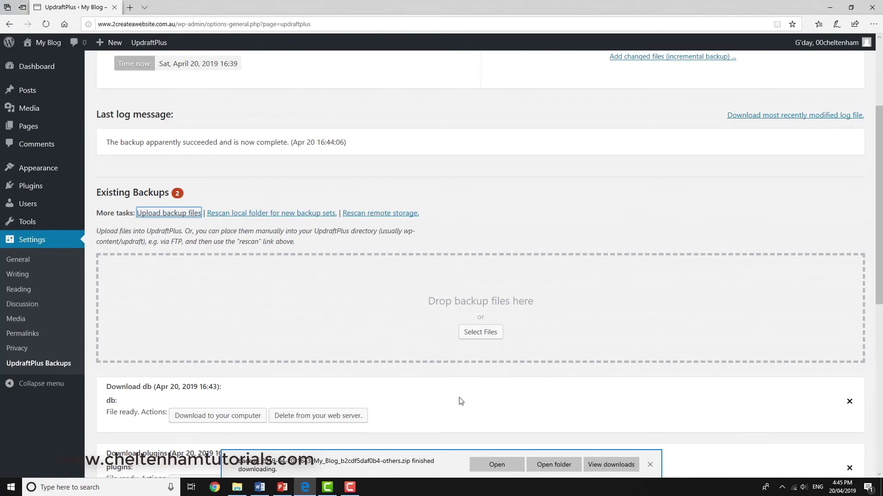
pyautogui.scroll(3, 460, 402)
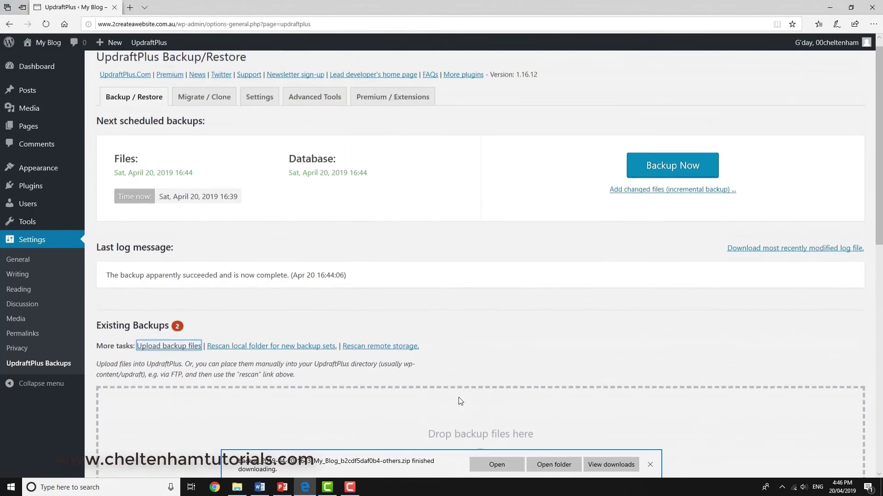